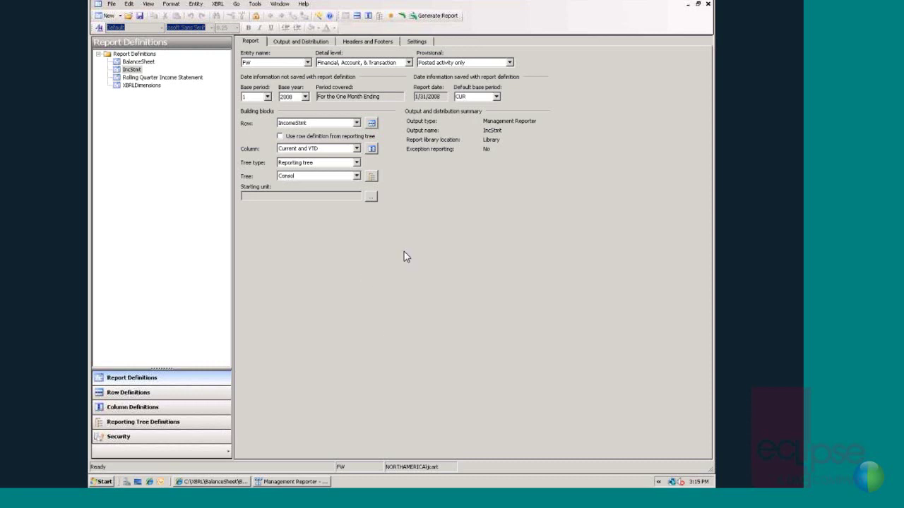
- Review the row definition, the column definition and the reporting tree used by the IncStmt report
left_click(372, 124)
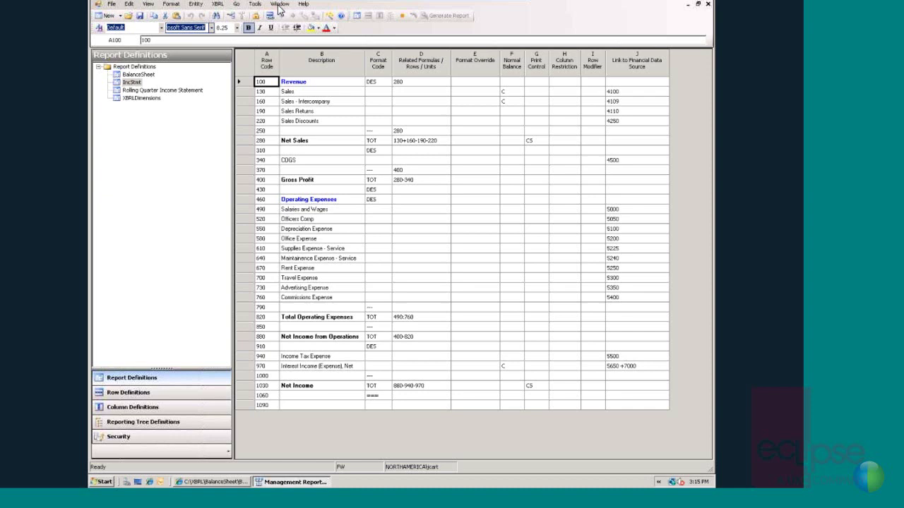
key("ctrl+Tab")
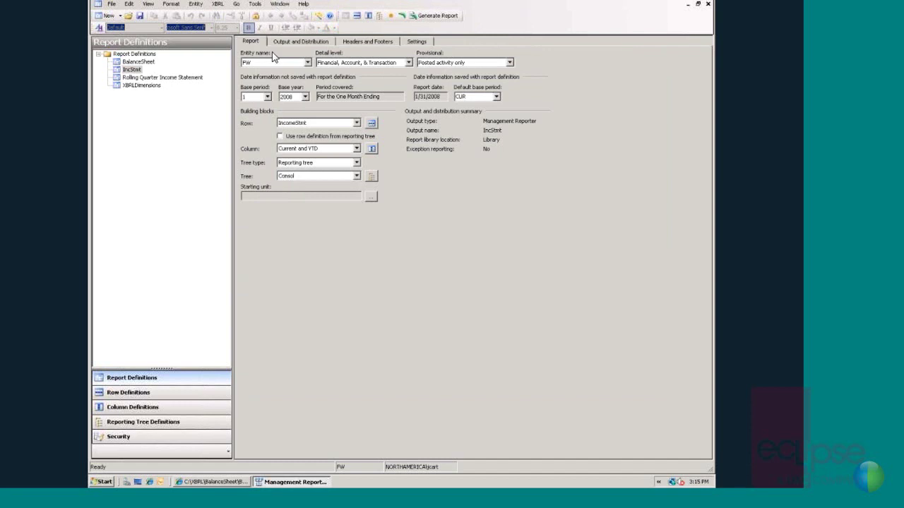
left_click(372, 149)
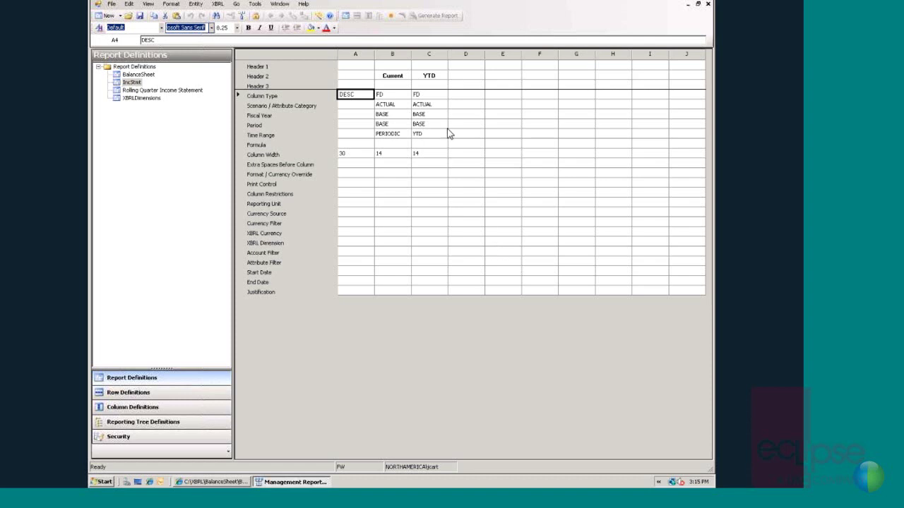
key("ctrl+Tab")
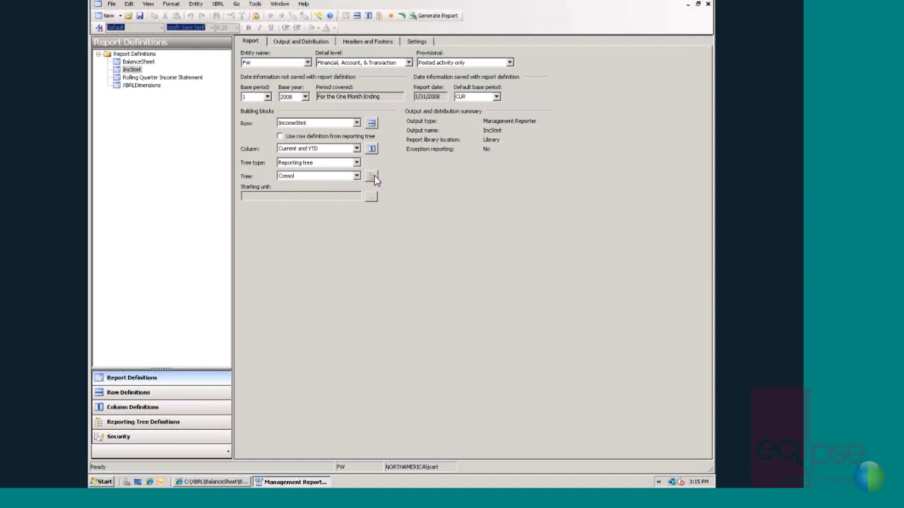
left_click(372, 177)
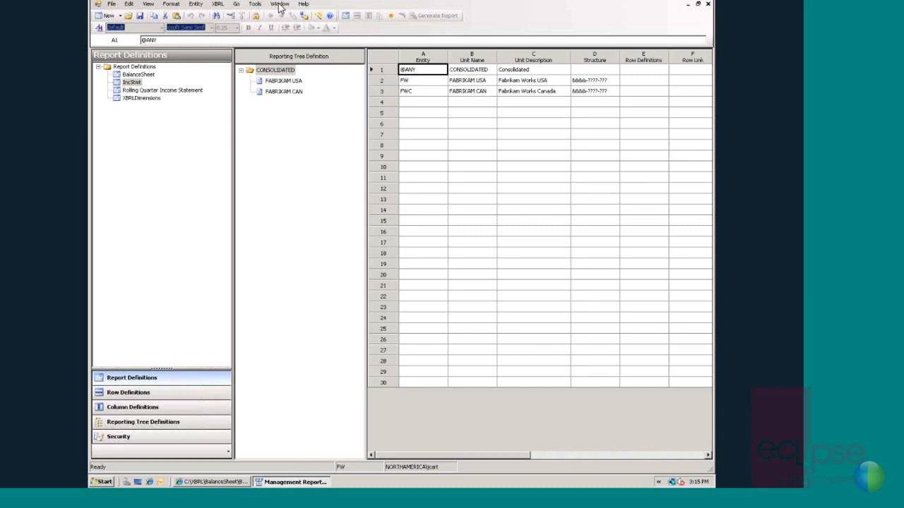
key("ctrl+Tab")
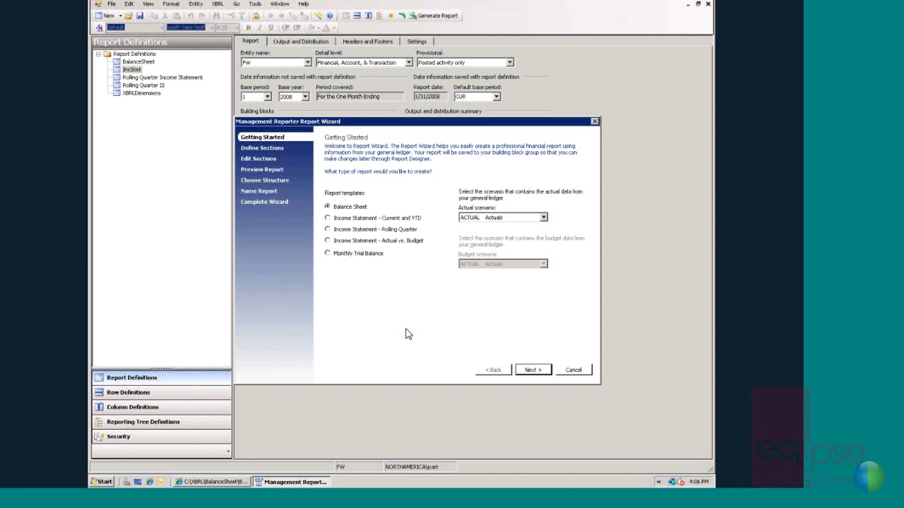
- Base the new report on the Income Statement - Rolling Quarter template and add account 5500 to its Income Tax Expense section
left_click(327, 230)
left_click(534, 370)
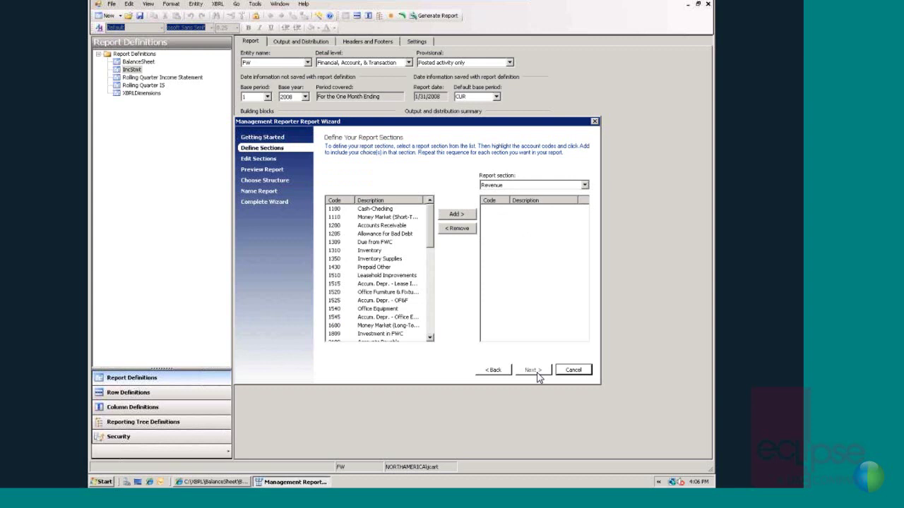
left_click(583, 185)
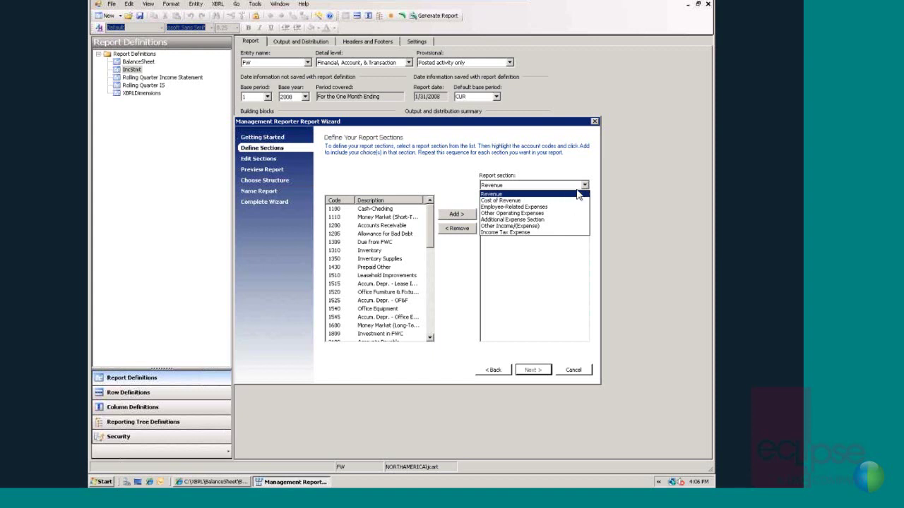
left_click(586, 187)
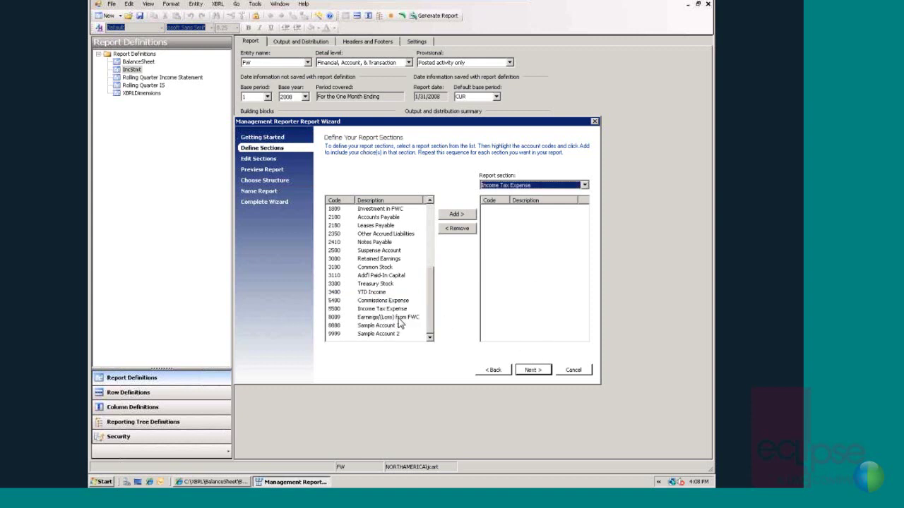
double_click(385, 311)
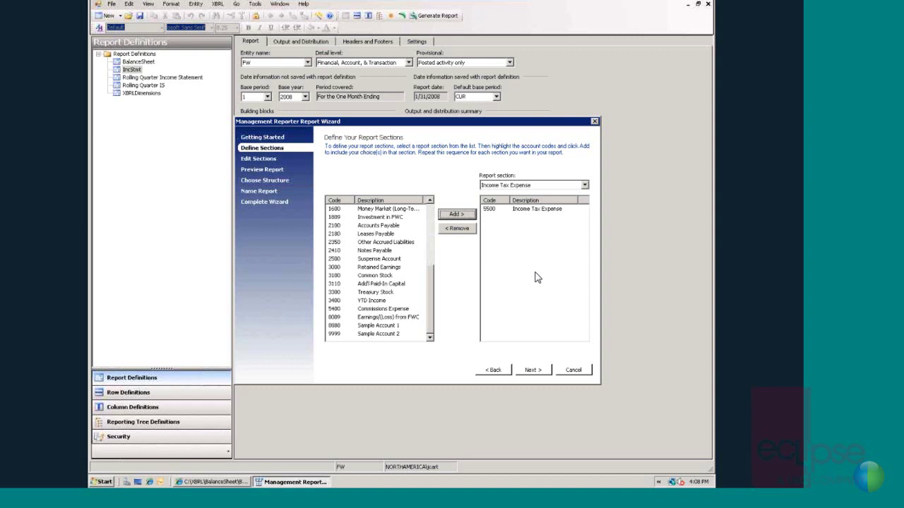
left_click(534, 372)
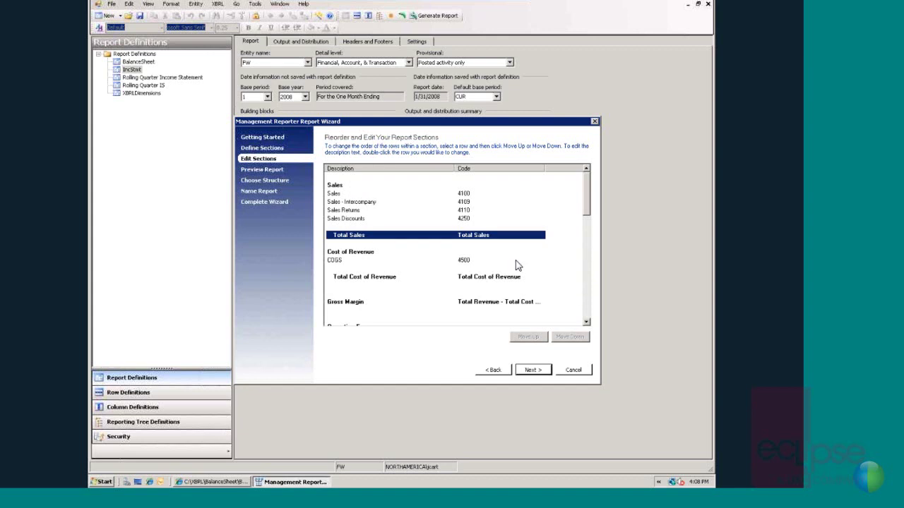
- Move Sales Discounts above Sales Returns in the Sales section and shade the report's total lines
left_click(358, 218)
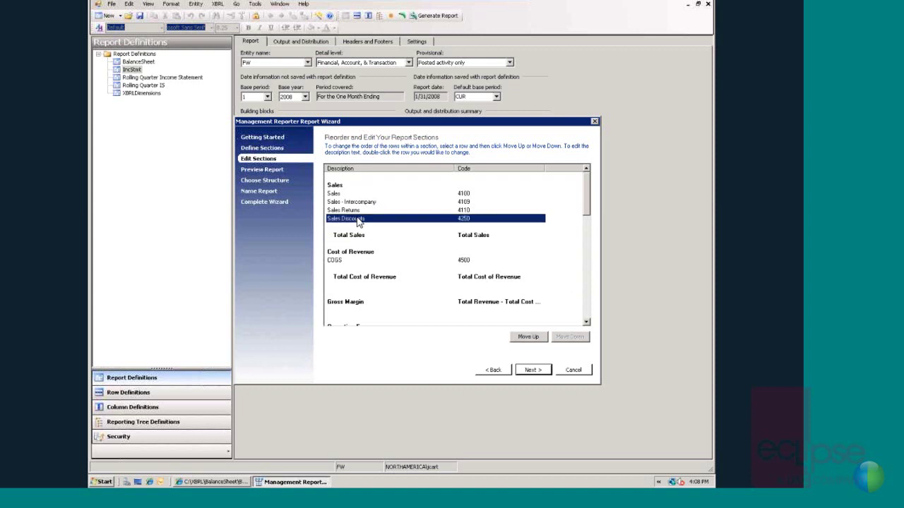
left_click(528, 337)
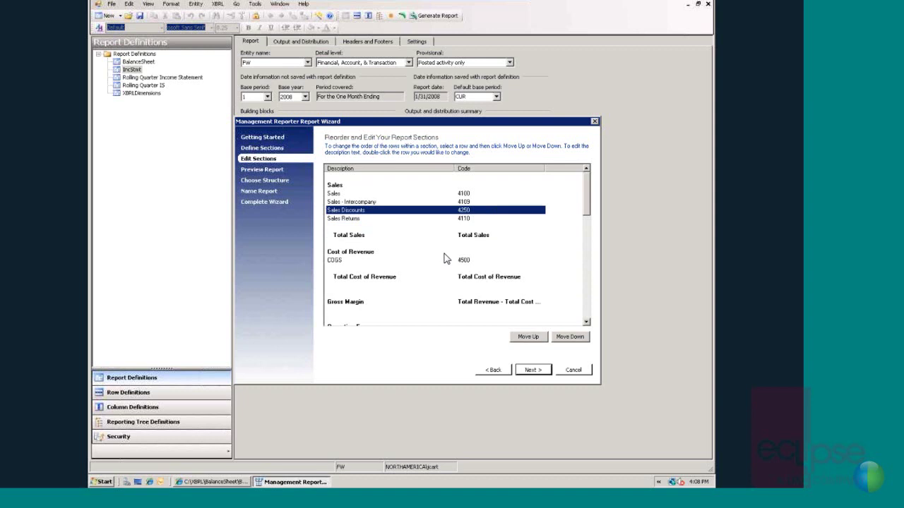
left_click(532, 371)
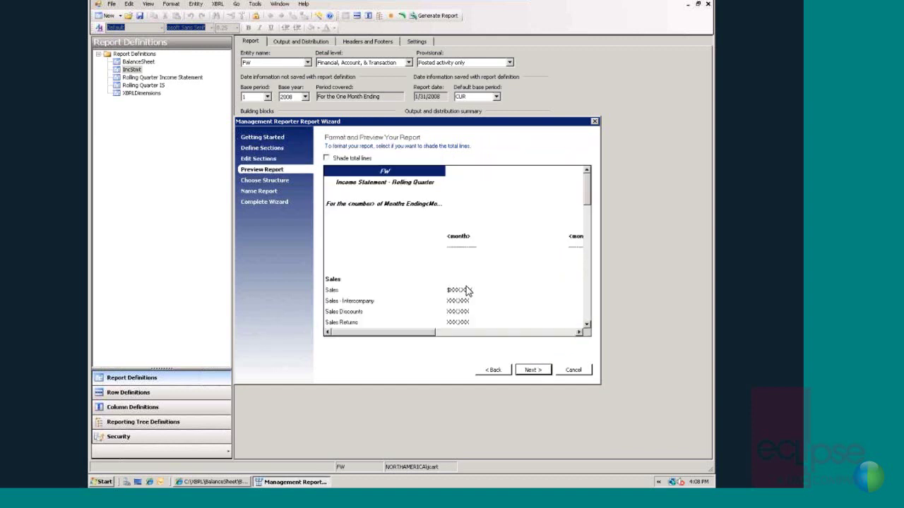
left_click(327, 159)
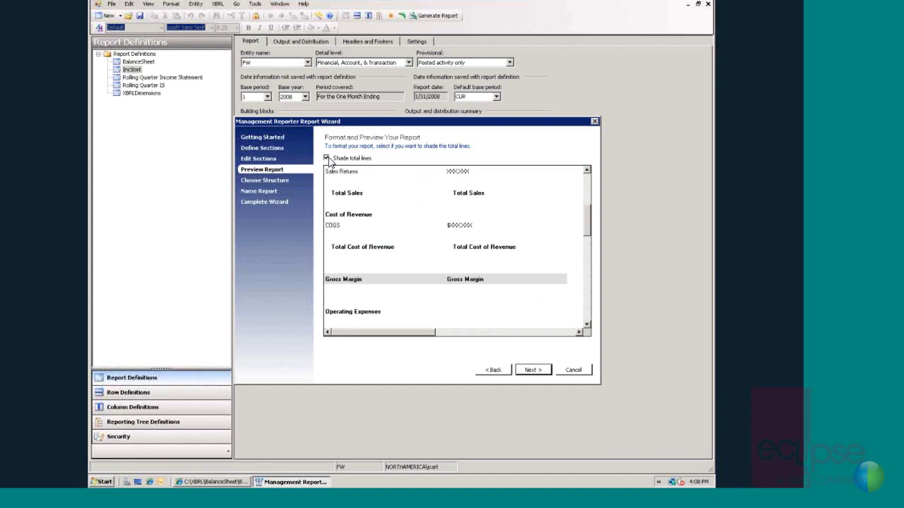
left_click(534, 371)
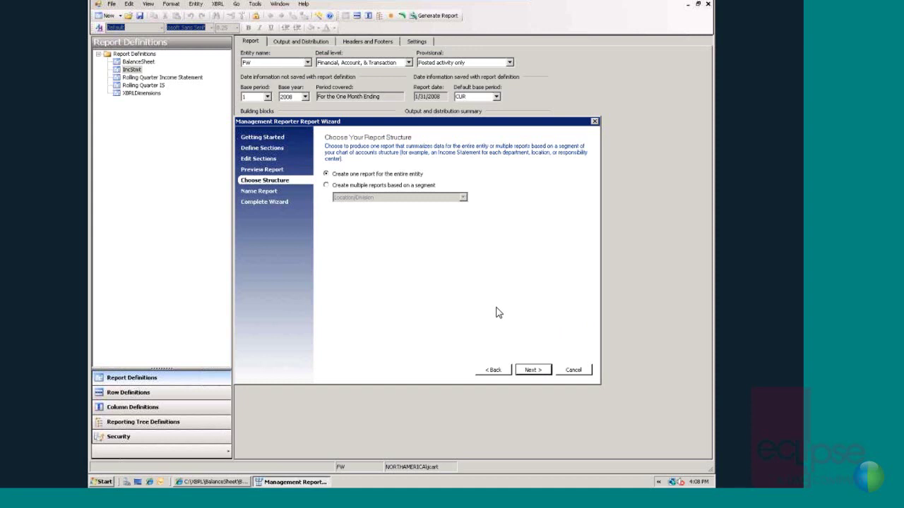
left_click(326, 185)
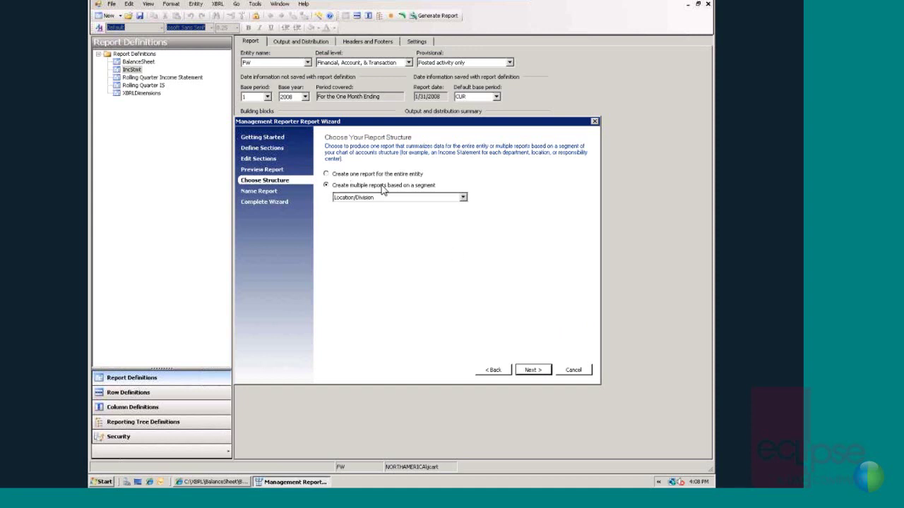
left_click(463, 198)
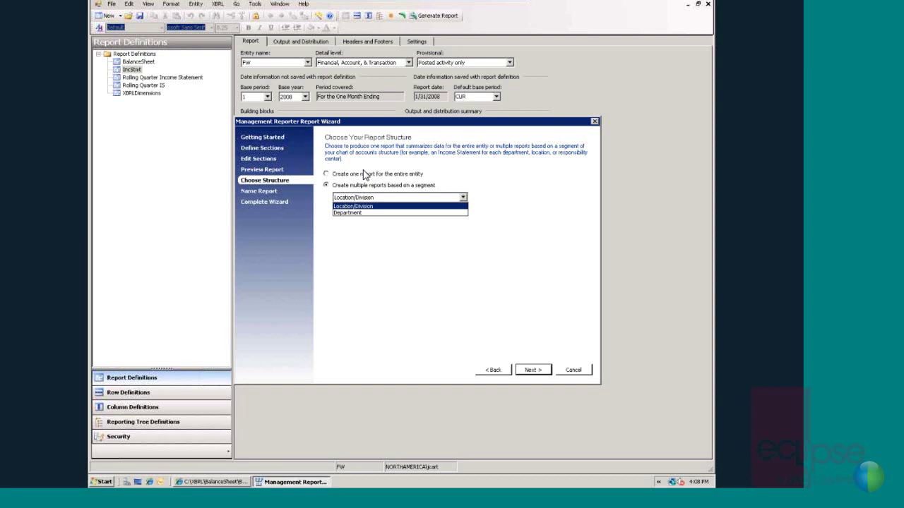
left_click(327, 174)
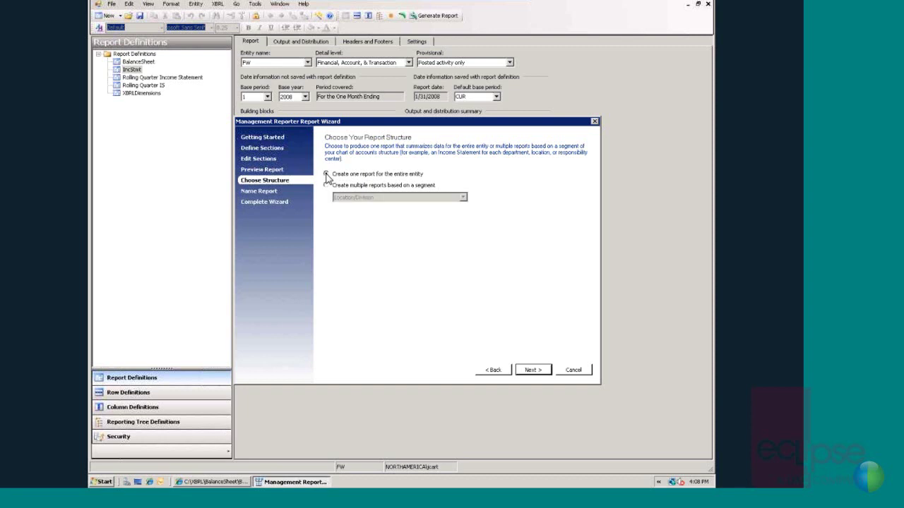
- Name the report Rolling Qtr IS, have it generated for period 7 of 2008, and finish the wizard
left_click(530, 370)
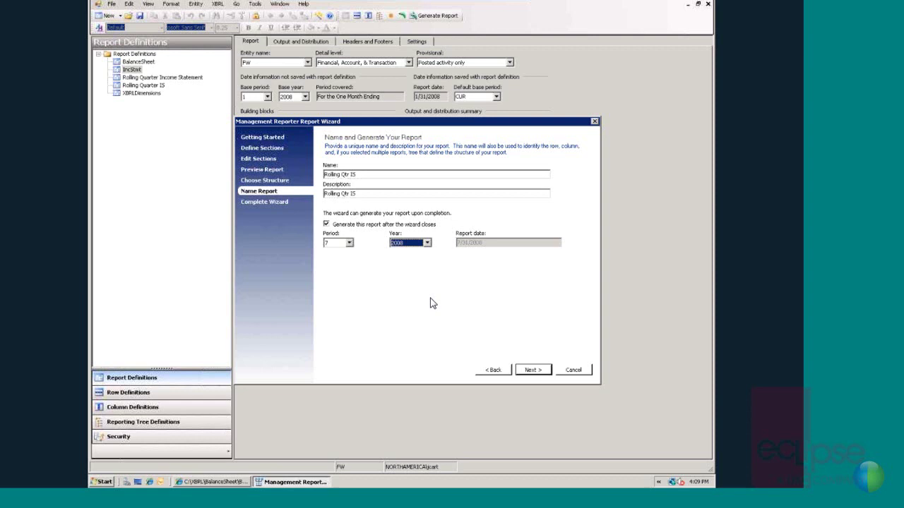
left_click(531, 370)
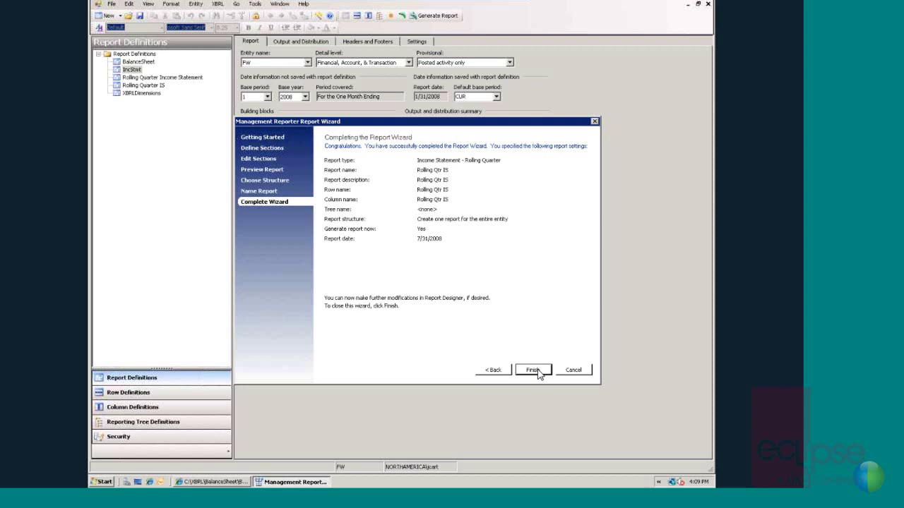
left_click(533, 370)
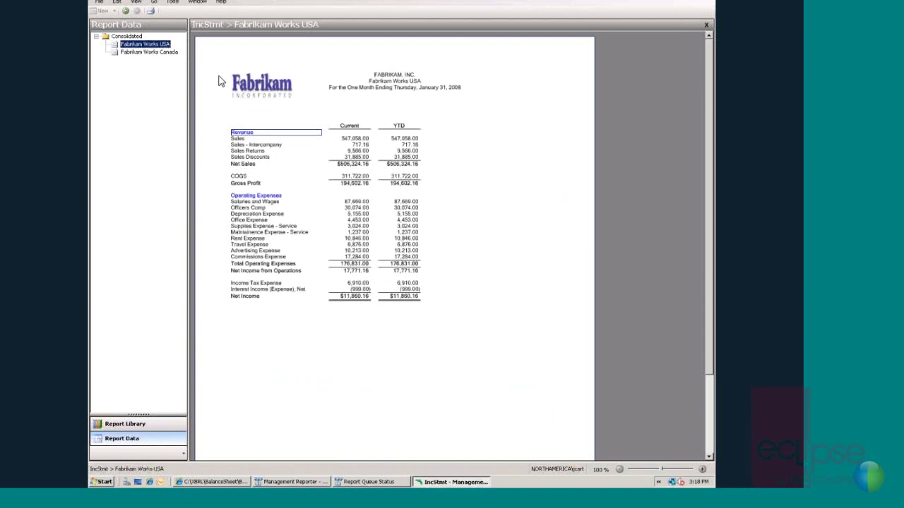
- Drill down in the Fabrikam Works Canada income statement from Sales to the transactions of the Sales-Retail-Vancouver account
left_click(168, 52)
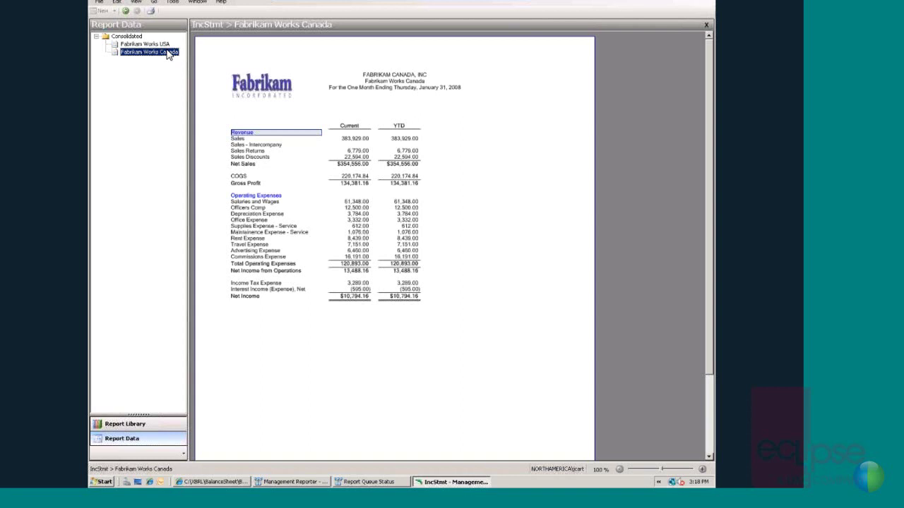
double_click(245, 140)
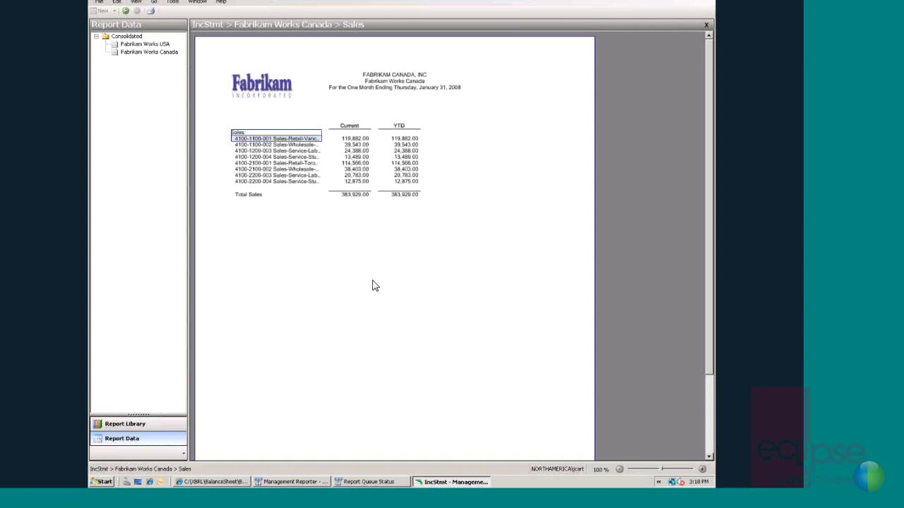
double_click(277, 141)
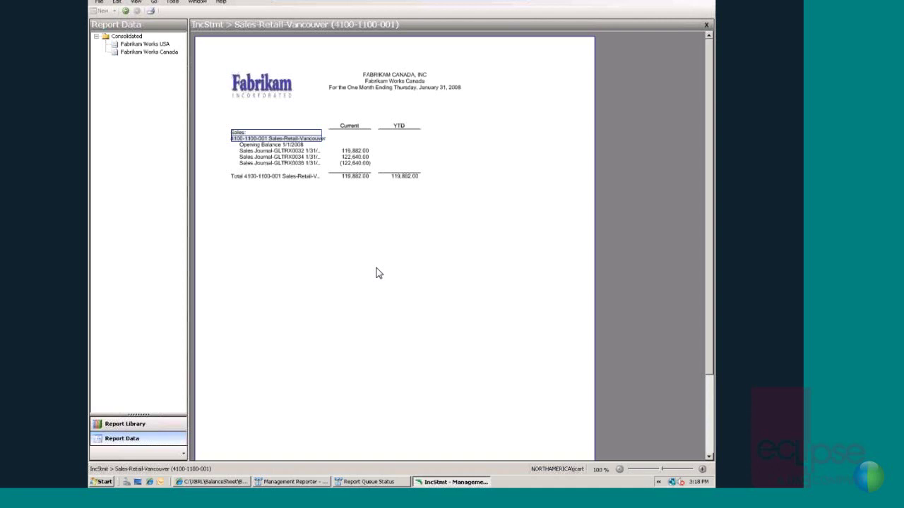
- Review the report library permissions of the Income Statements folder and switch back to the Management Reporter report designer
left_click(149, 424)
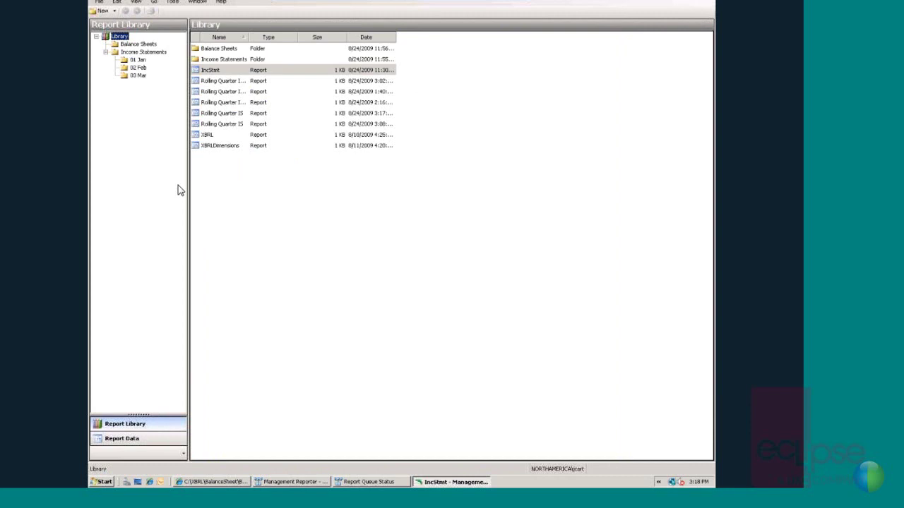
right_click(147, 53)
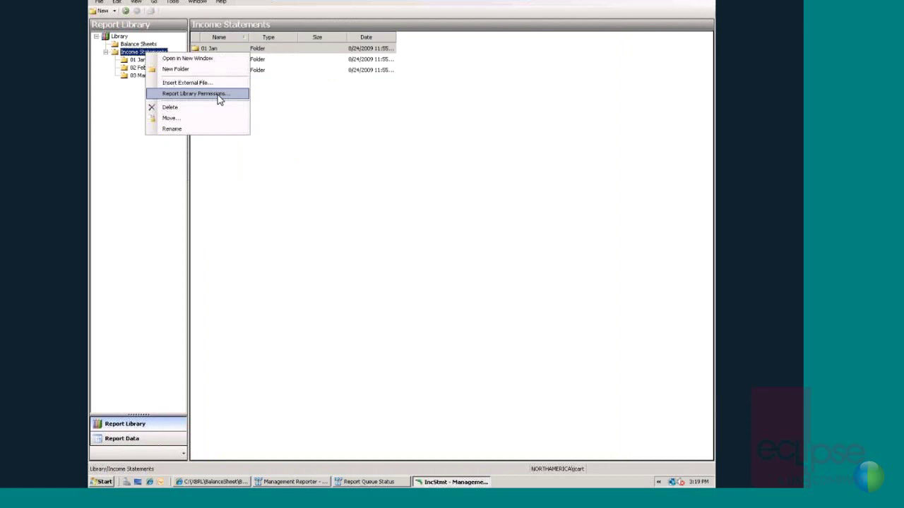
left_click(220, 96)
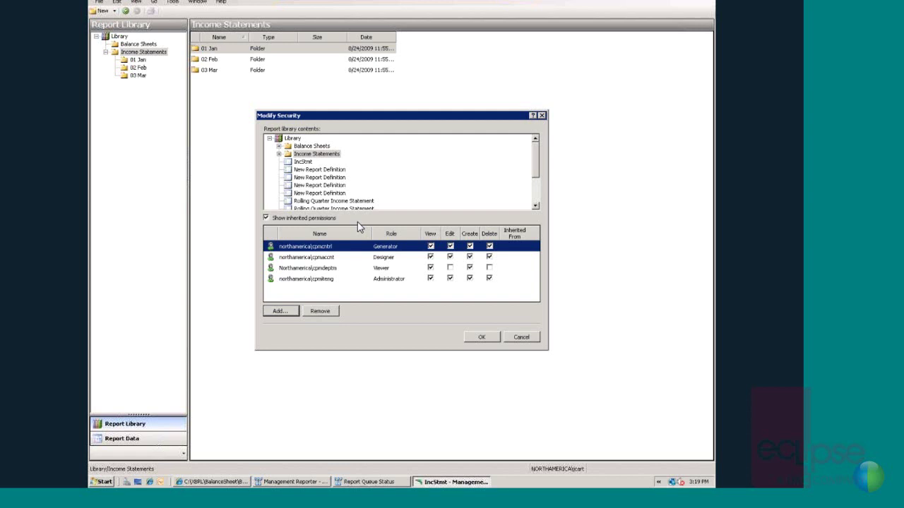
left_click(479, 337)
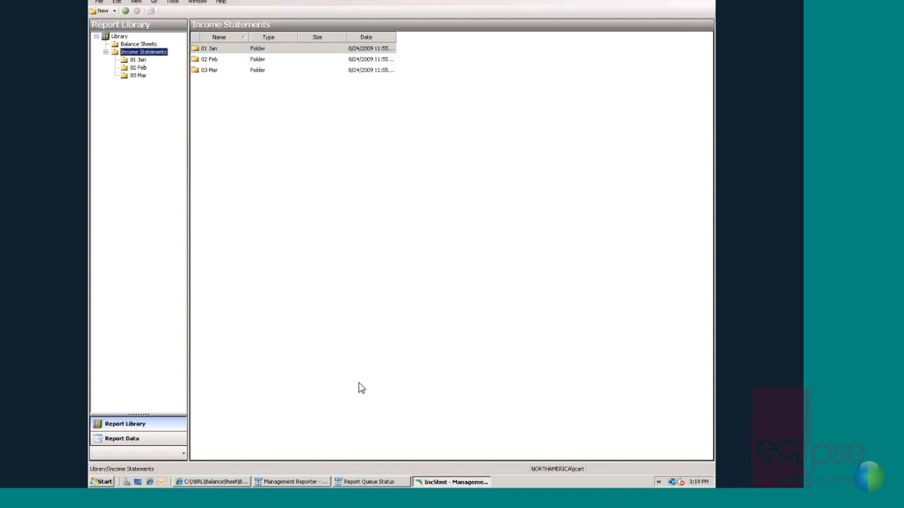
left_click(293, 482)
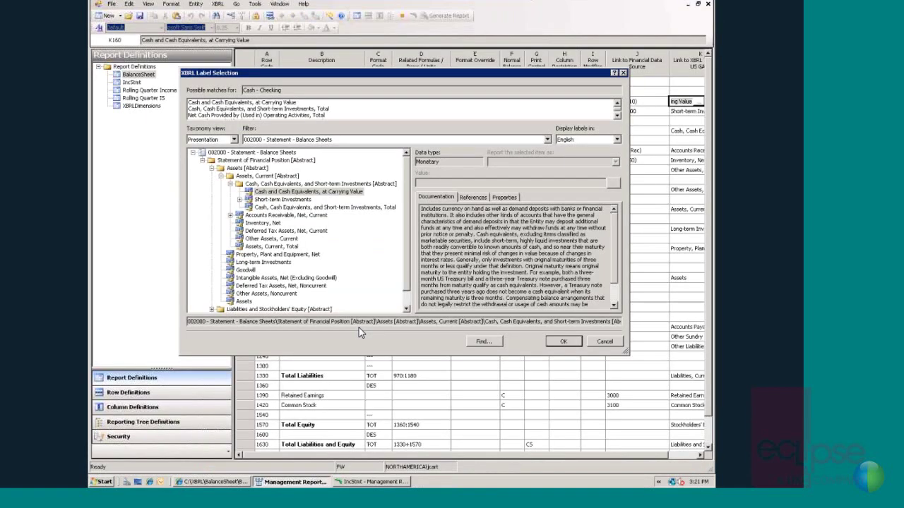